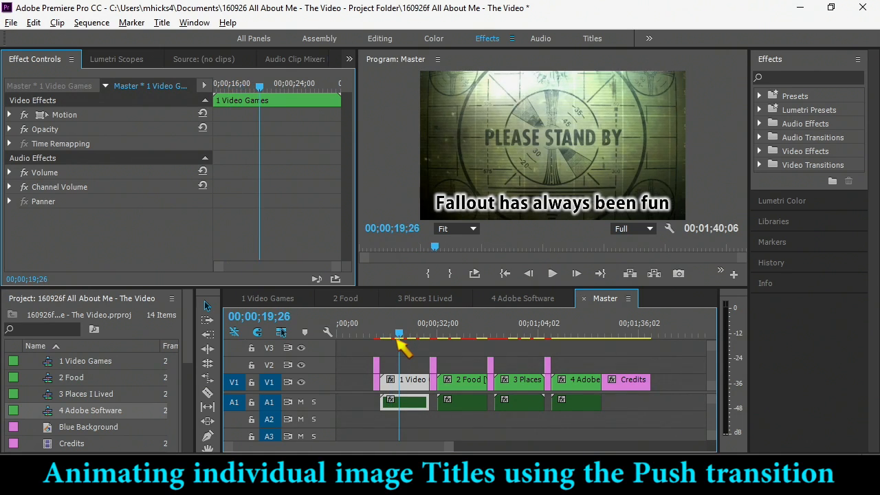
# - Open the 1 Video Games nested sequence and move the 1b Fallout and 1d Minecraft titles up to track V3
pyautogui.doubleClick(411, 383)
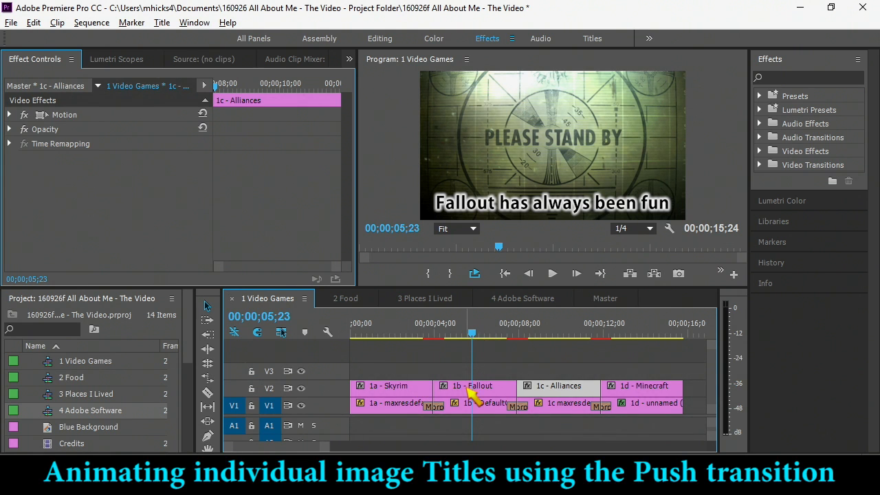
pyautogui.moveTo(459, 389); pyautogui.dragTo(456, 378)
pyautogui.moveTo(637, 393); pyautogui.dragTo(637, 375)
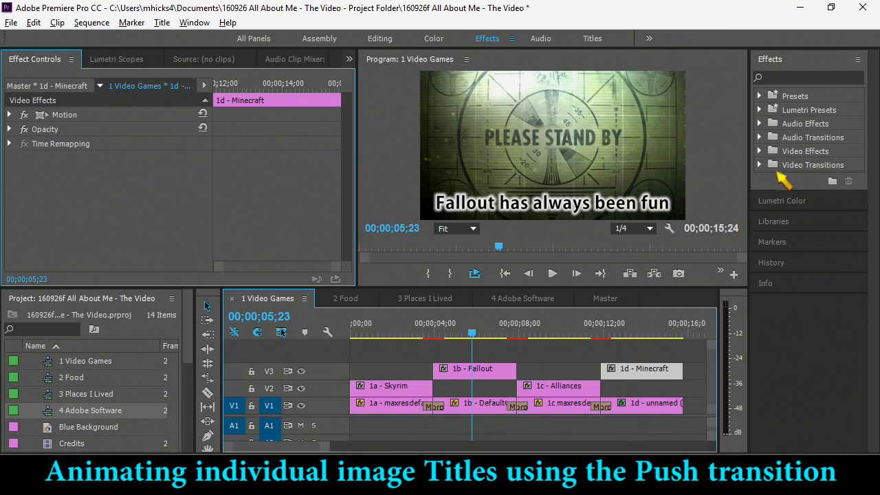
# - Search the effects for push and apply the Push transition to both ends of the 1a Skyrim and 1b Fallout titles
pyautogui.click(781, 76)
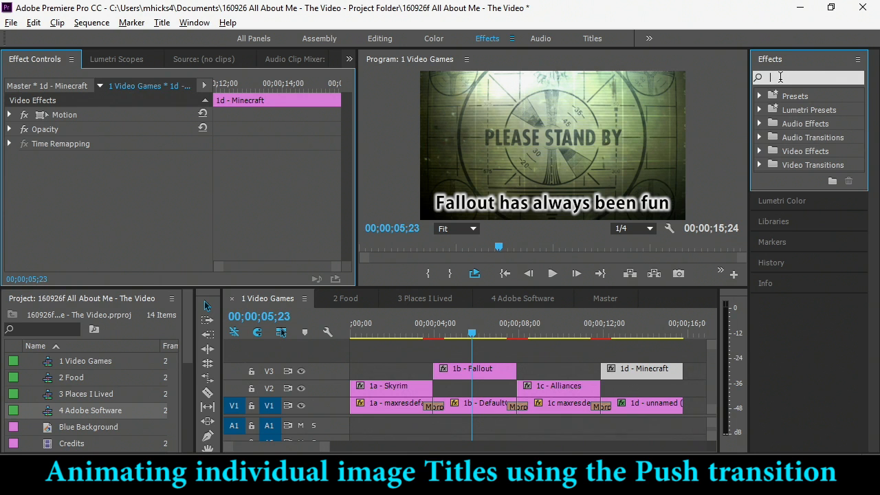
pyautogui.write('push')
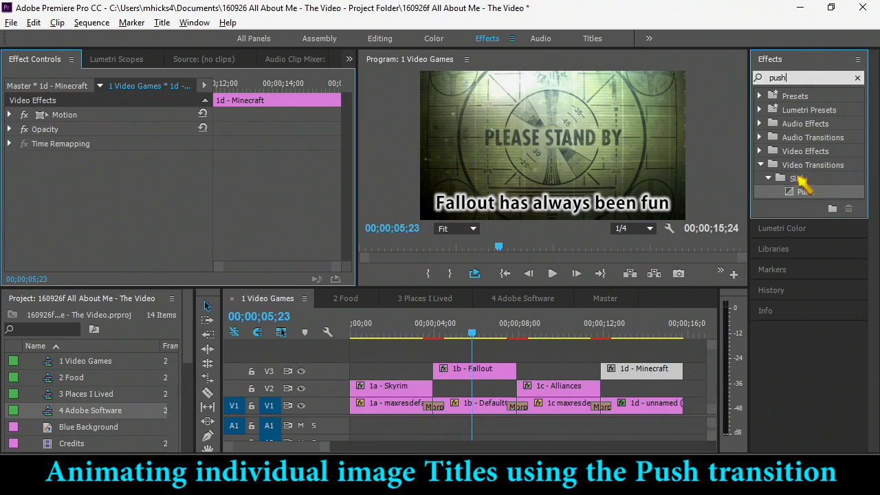
pyautogui.moveTo(797, 195); pyautogui.dragTo(362, 388)
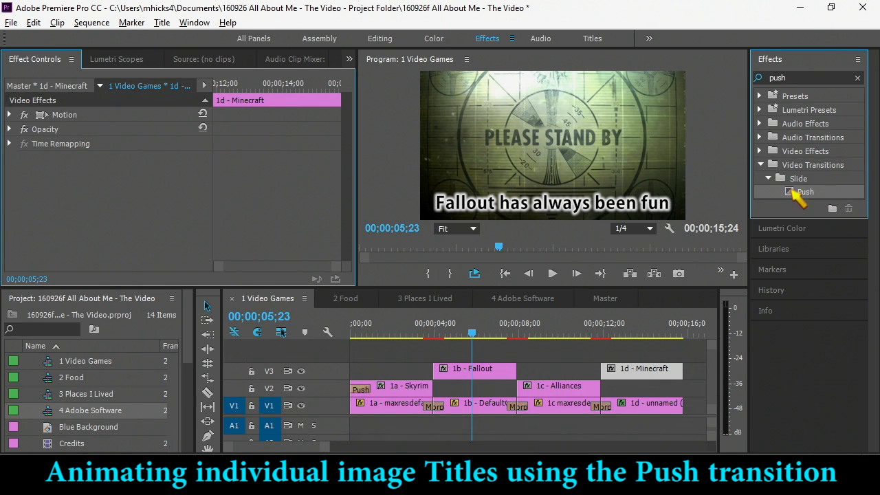
pyautogui.moveTo(595, 299); pyautogui.dragTo(443, 386)
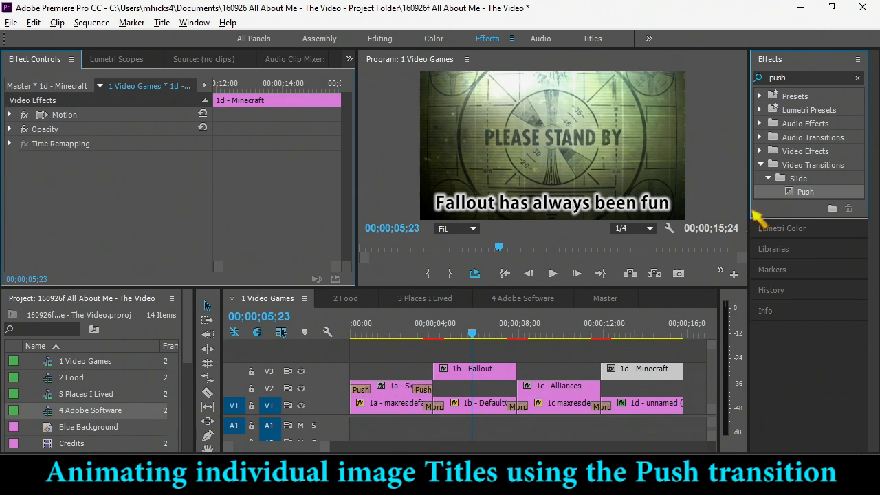
pyautogui.moveTo(459, 385); pyautogui.dragTo(443, 372)
pyautogui.moveTo(617, 328); pyautogui.dragTo(512, 372)
# - Apply the Push transition to both ends of the 1c Alliances and 1d Minecraft titles
pyautogui.moveTo(654, 294); pyautogui.dragTo(526, 389)
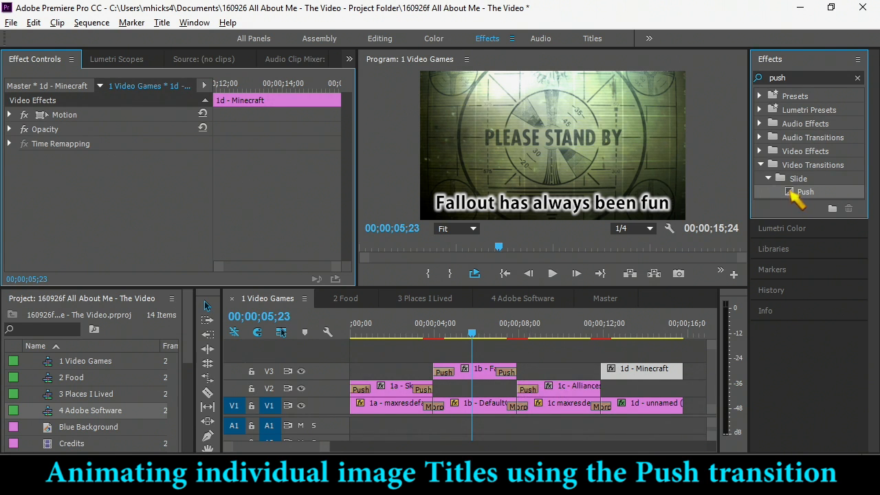
pyautogui.moveTo(681, 306); pyautogui.dragTo(597, 389)
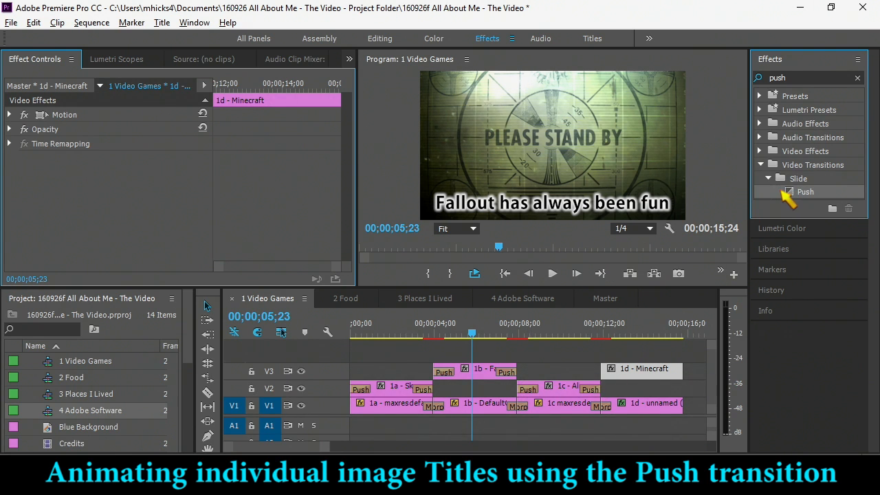
pyautogui.moveTo(607, 362); pyautogui.dragTo(608, 364)
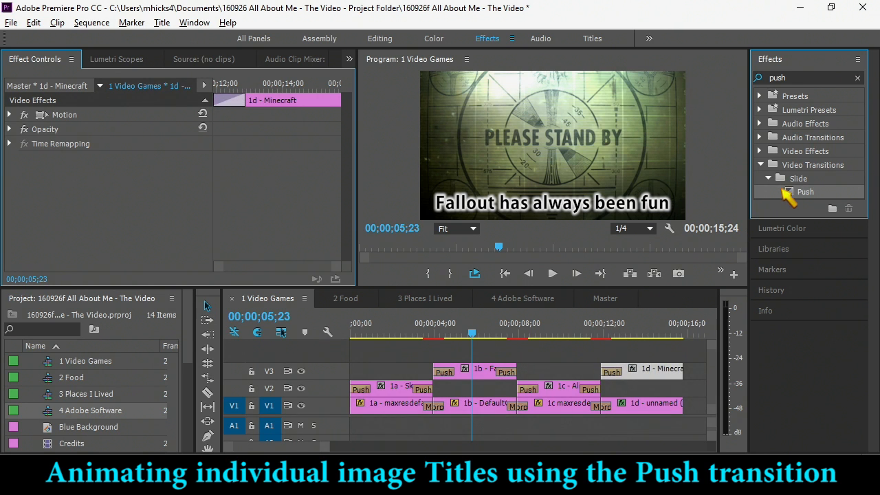
pyautogui.moveTo(770, 214); pyautogui.dragTo(672, 371)
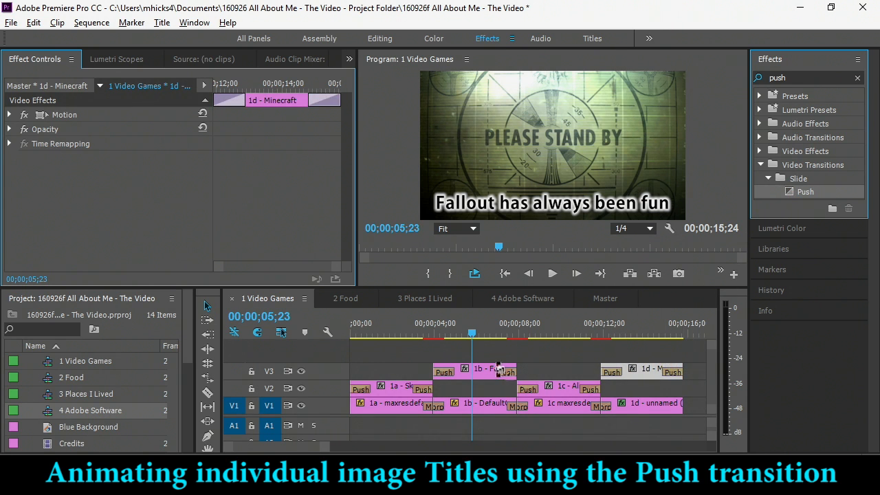
# - Set the opening Push on the 1a Skyrim title to push in from the right
pyautogui.moveTo(475, 336); pyautogui.dragTo(371, 367)
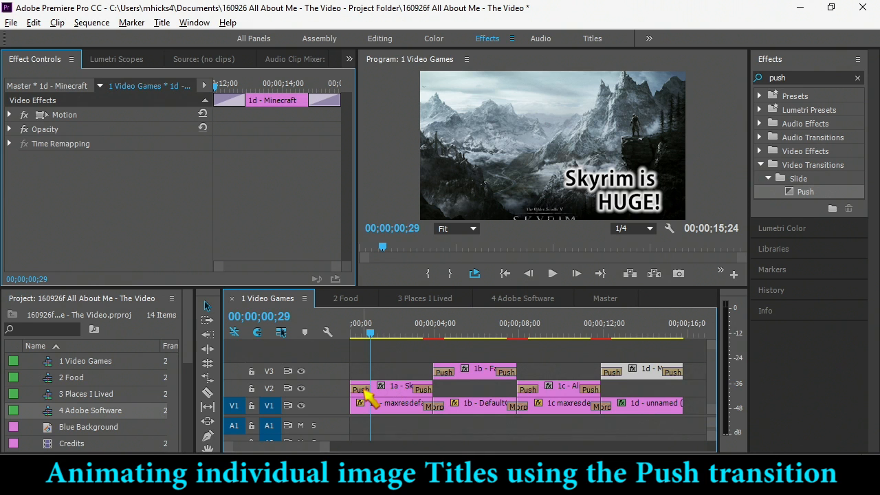
pyautogui.click(361, 390)
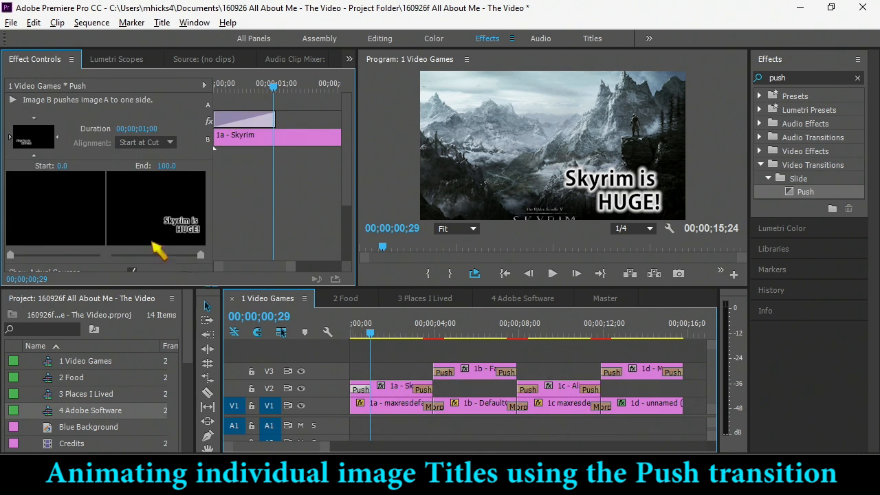
pyautogui.click(58, 138)
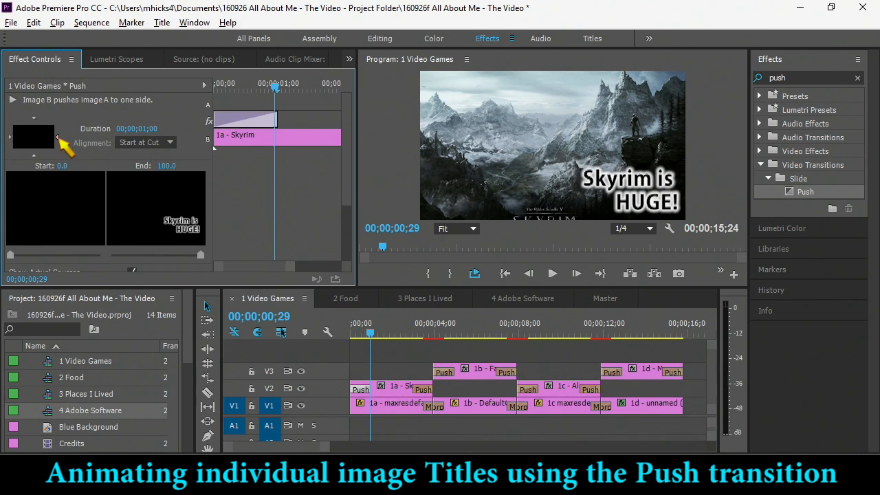
# - Set the closing Push on the 1a Skyrim title to push from the top
pyautogui.moveTo(369, 332); pyautogui.dragTo(420, 334)
pyautogui.click(425, 390)
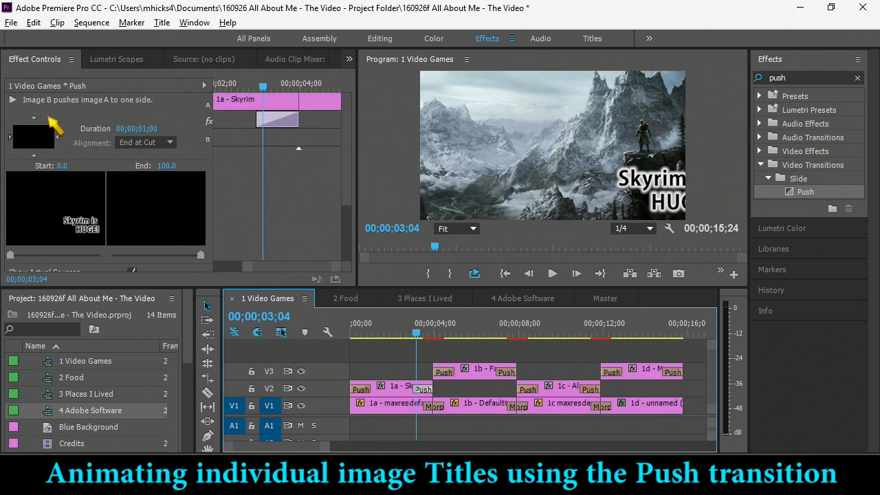
pyautogui.click(36, 118)
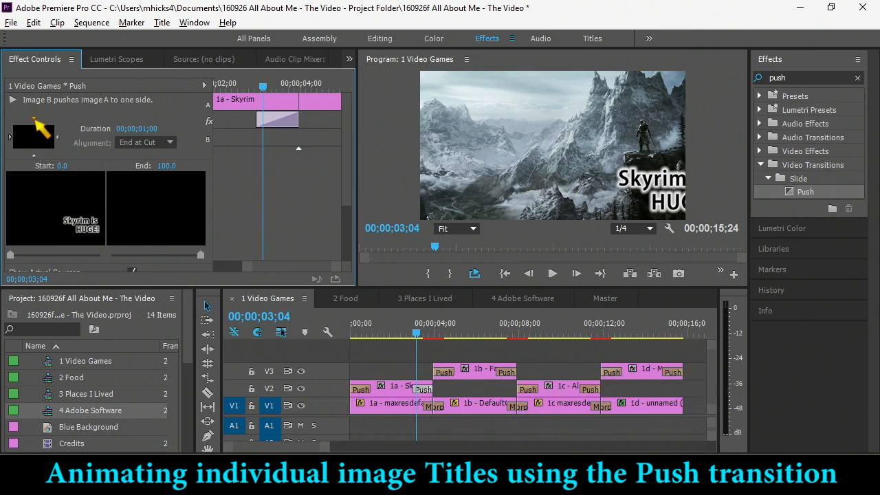
pyautogui.click(34, 119)
# - Set the opening Push on the 1b Fallout title to push in from the bottom
pyautogui.moveTo(430, 324); pyautogui.dragTo(459, 330)
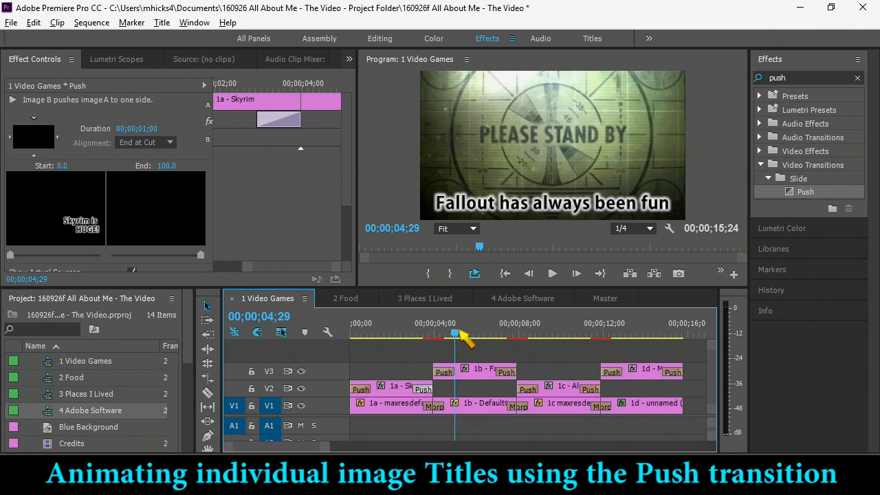
pyautogui.click(451, 372)
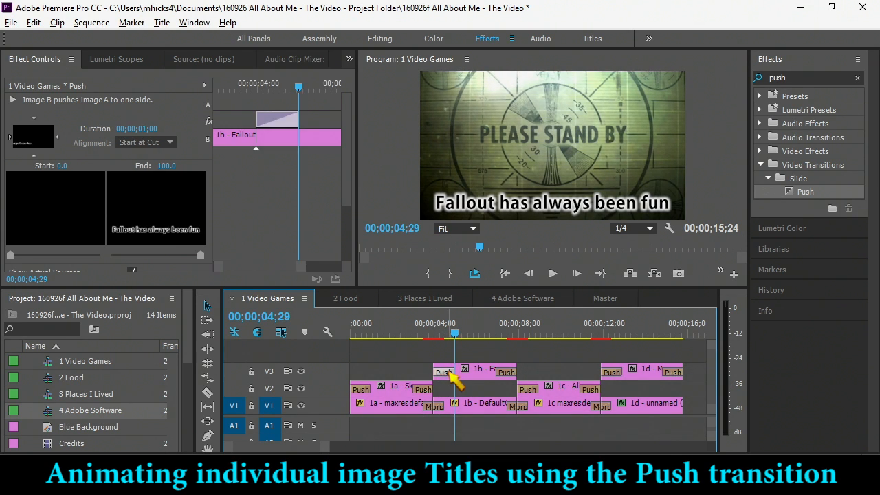
pyautogui.click(42, 164)
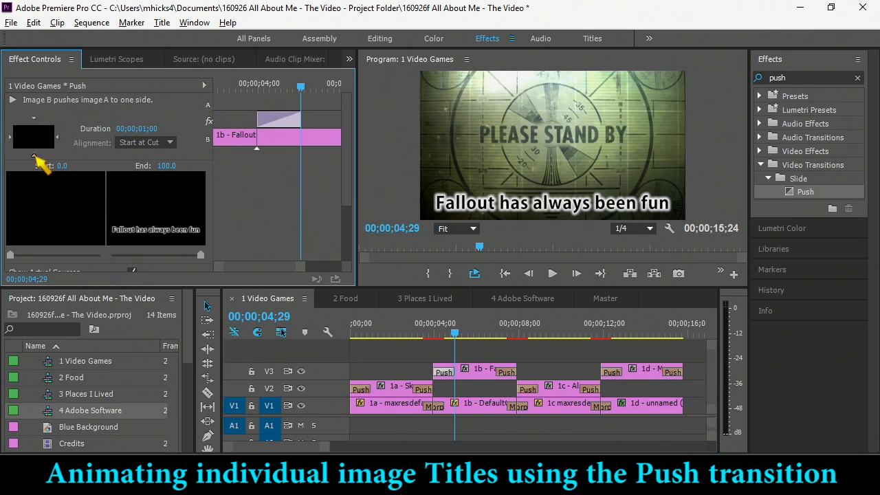
# - Set the opening Push on the 1c Alliances title to push in from the right
pyautogui.moveTo(452, 329); pyautogui.dragTo(547, 331)
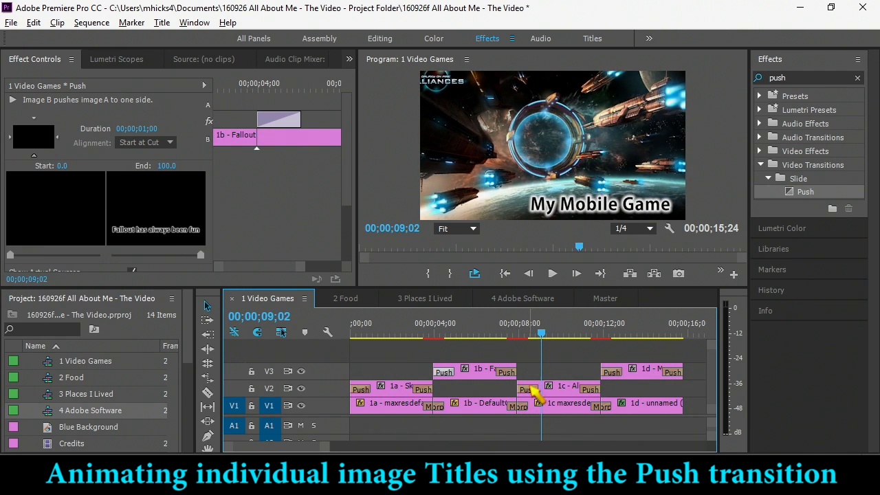
pyautogui.click(533, 394)
pyautogui.click(62, 144)
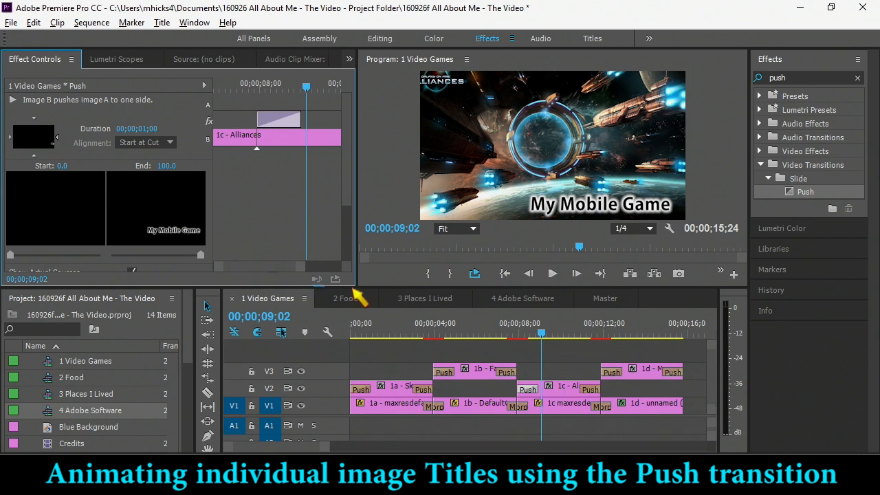
# - Set the closing Push on the 1d Minecraft title to push from the bottom and preview it
pyautogui.moveTo(541, 334); pyautogui.dragTo(667, 344)
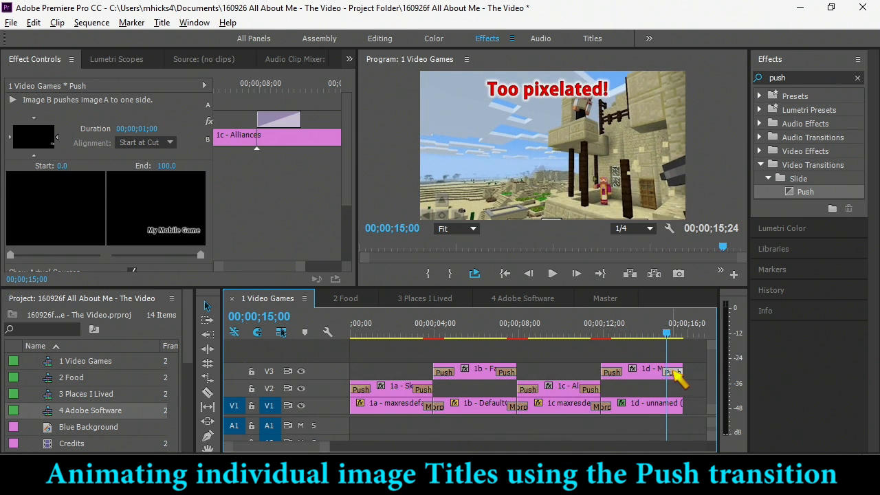
pyautogui.click(674, 373)
pyautogui.click(36, 154)
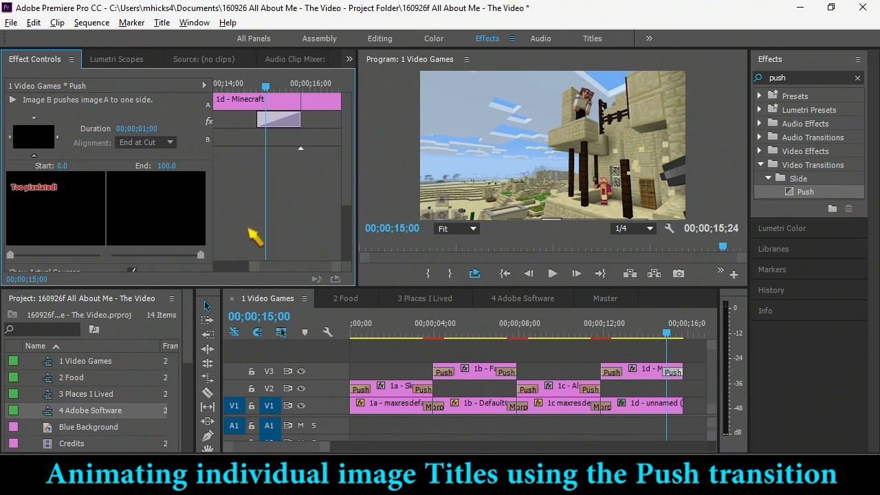
pyautogui.moveTo(655, 335); pyautogui.dragTo(678, 336)
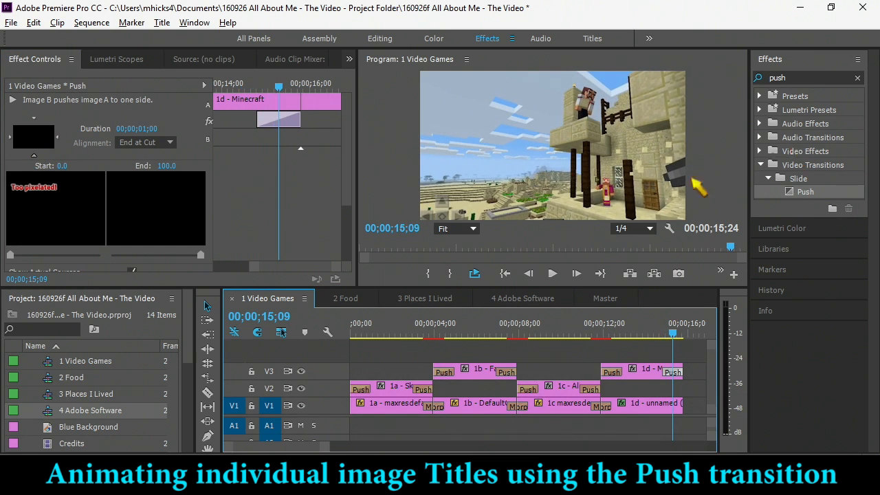
# - Open the 2 Food sequence and move the 2b Stax and 2D Liver titles down to track V2
pyautogui.click(351, 299)
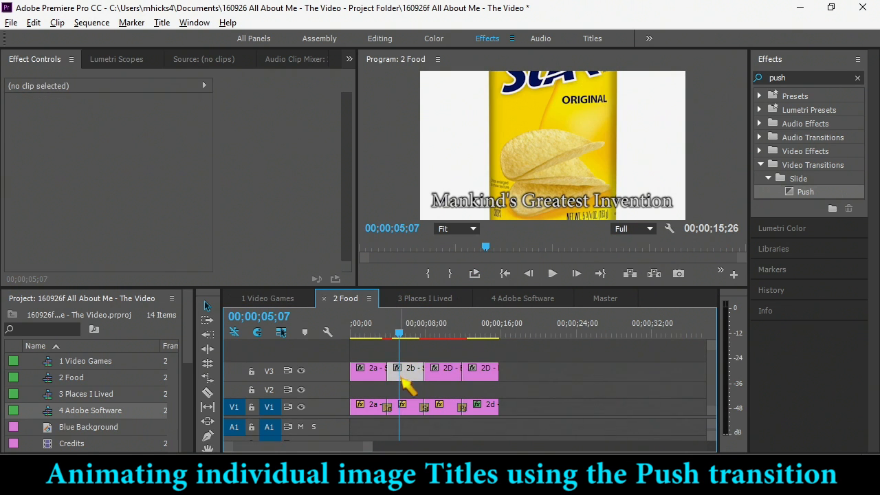
pyautogui.click(406, 389)
pyautogui.moveTo(406, 391); pyautogui.dragTo(406, 391)
pyautogui.moveTo(491, 368); pyautogui.dragTo(490, 387)
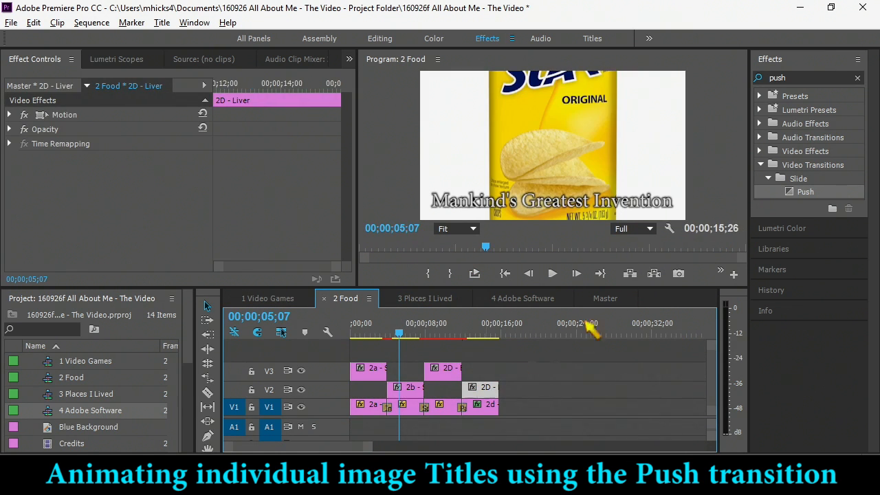
# - Apply the Push transition to both ends of every title clip in the 2 Food sequence
pyautogui.click(792, 194)
pyautogui.moveTo(347, 370); pyautogui.dragTo(386, 371)
pyautogui.moveTo(618, 269); pyautogui.dragTo(403, 389)
pyautogui.moveTo(801, 194); pyautogui.dragTo(494, 389)
# - Set the closing Push on the 2a Steak title to push from the right
pyautogui.click(353, 333)
pyautogui.moveTo(356, 333); pyautogui.dragTo(381, 337)
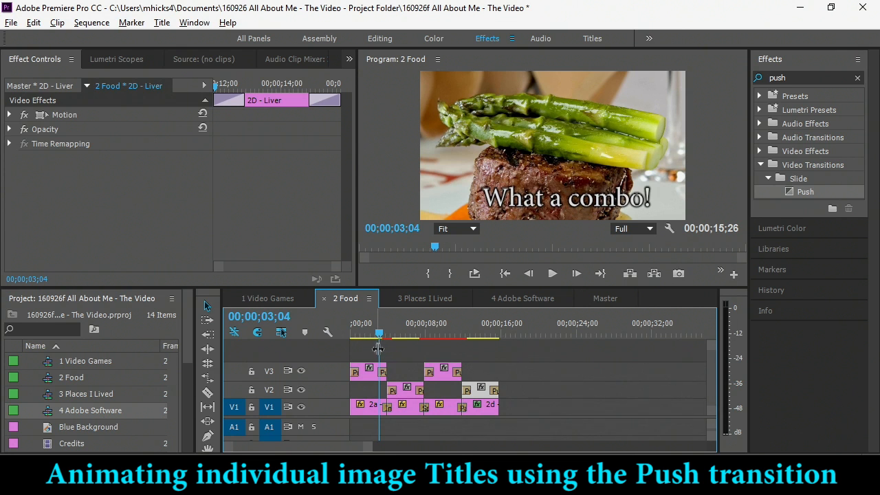
pyautogui.click(384, 373)
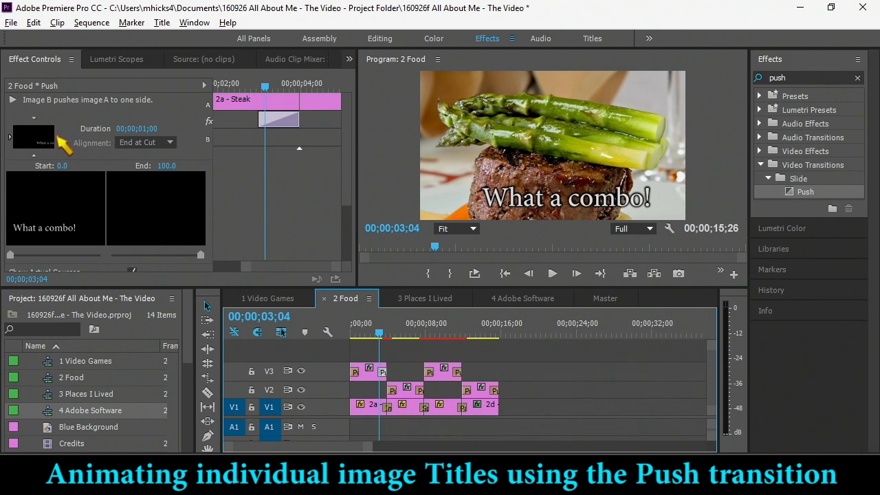
pyautogui.click(57, 136)
# - Set the closing Push on the 2b Stax title to push from the top and play it back
pyautogui.moveTo(397, 336)
pyautogui.mouseDown()
pyautogui.moveTo(389, 336)
pyautogui.moveTo(400, 342)
pyautogui.mouseUp()
pyautogui.click(393, 390)
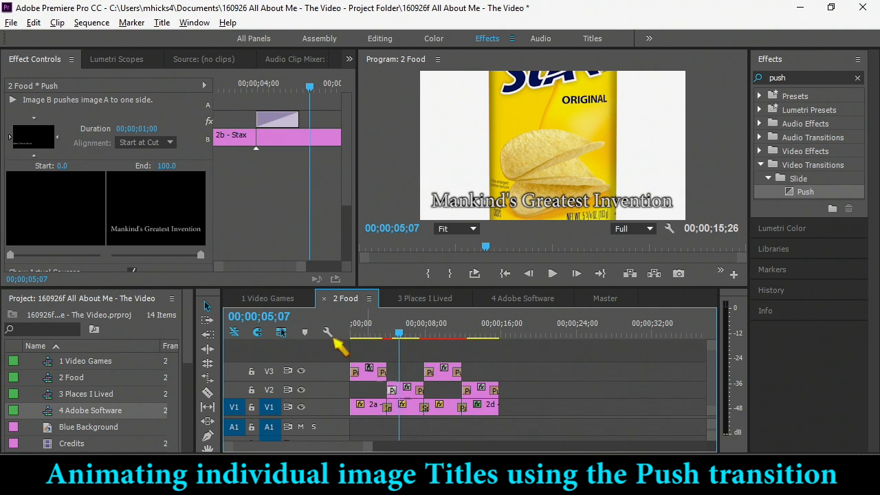
pyautogui.moveTo(389, 335); pyautogui.dragTo(422, 334)
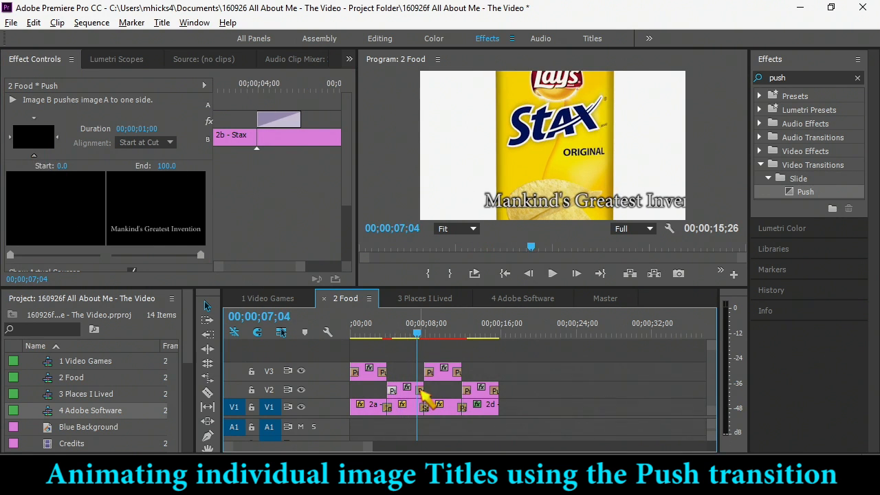
pyautogui.click(420, 391)
pyautogui.click(33, 118)
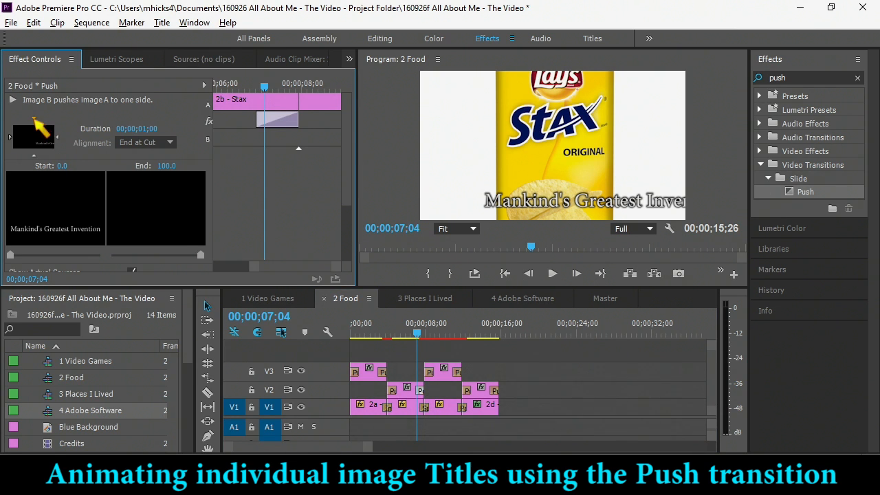
pyautogui.click(417, 338)
pyautogui.press('space')
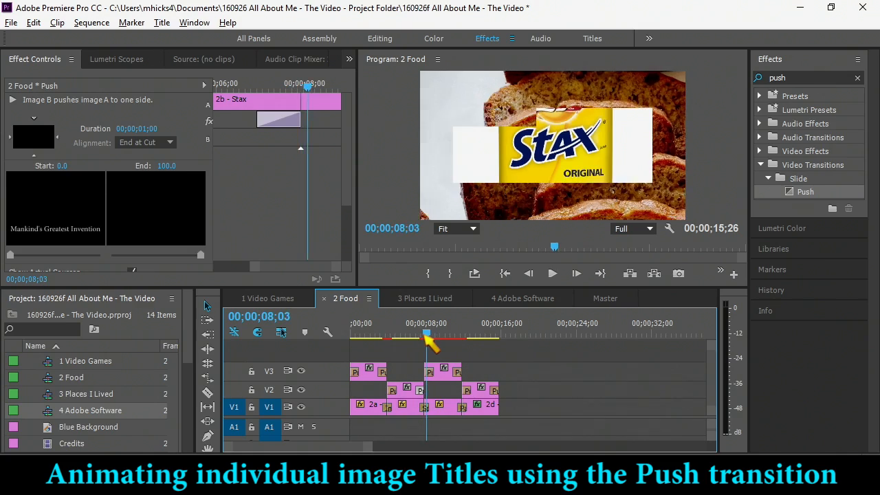
# - Set the closing Push on the 2D Banana Bread title to push from the bottom and preview it
pyautogui.moveTo(435, 337); pyautogui.dragTo(454, 337)
pyautogui.click(458, 375)
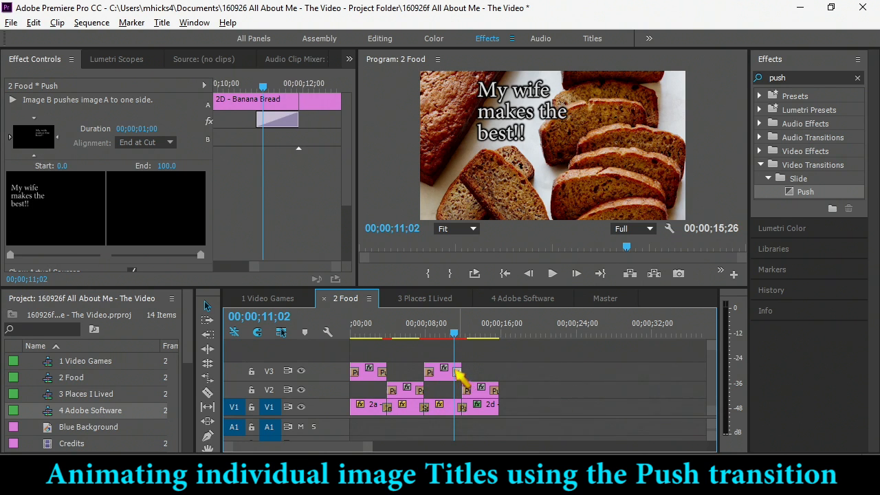
pyautogui.click(33, 157)
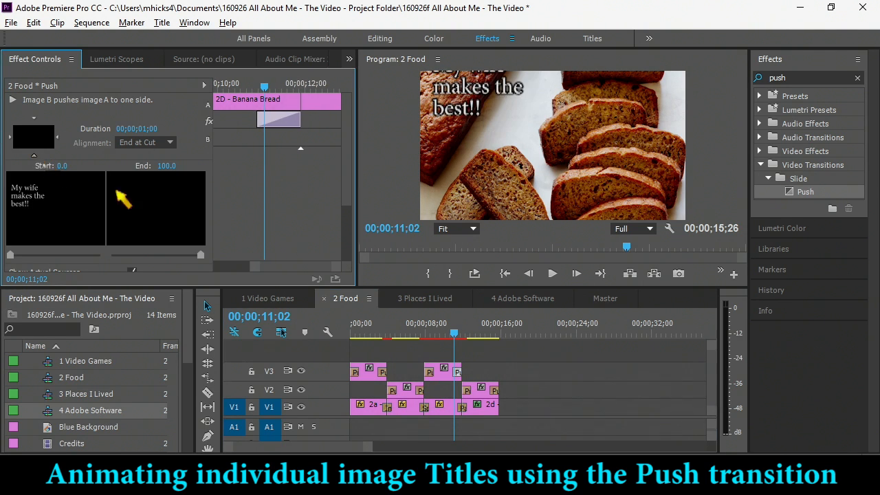
pyautogui.click(465, 336)
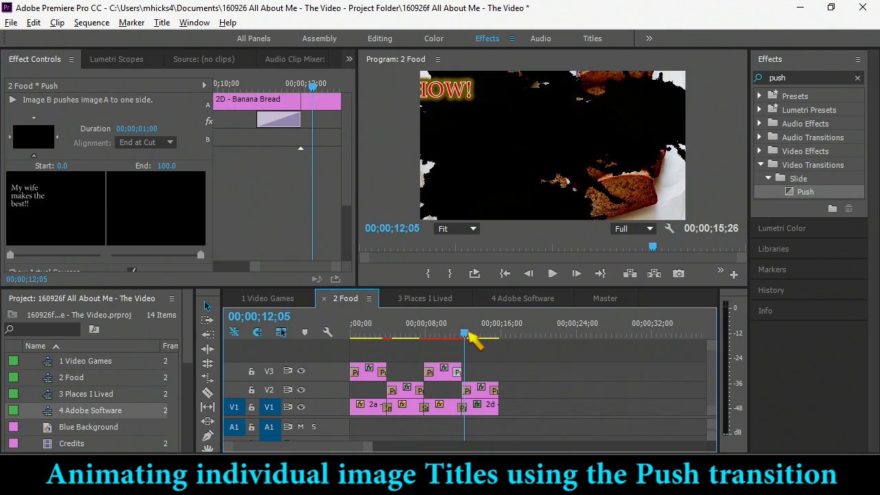
pyautogui.moveTo(466, 337); pyautogui.dragTo(472, 336)
# - Set the 2D Liver title's opening Push to come from the top and its closing Push from the bottom
pyautogui.click(467, 389)
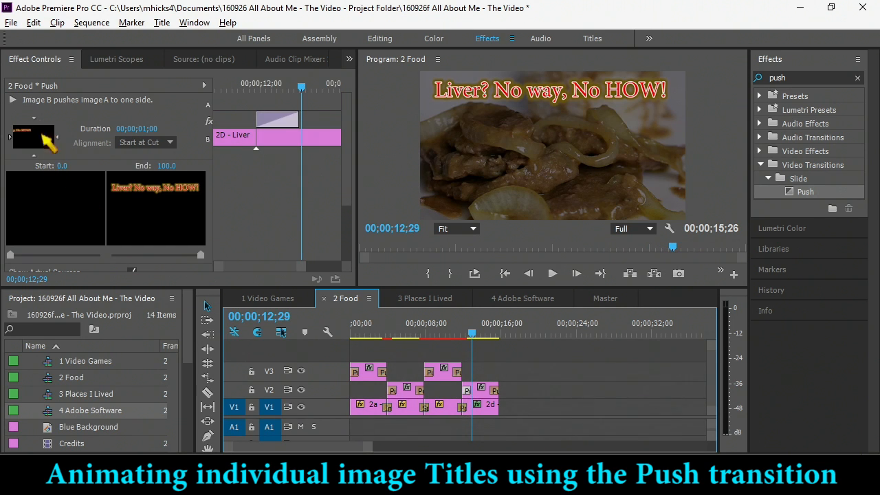
pyautogui.click(34, 119)
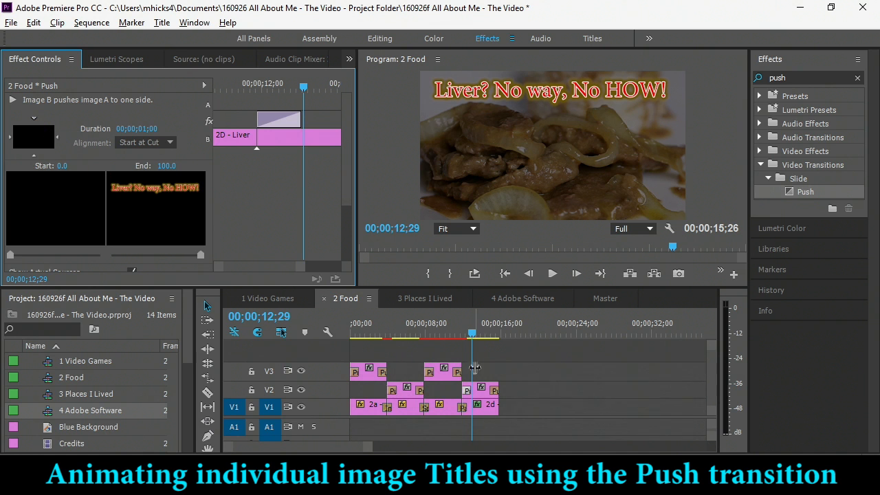
pyautogui.click(494, 392)
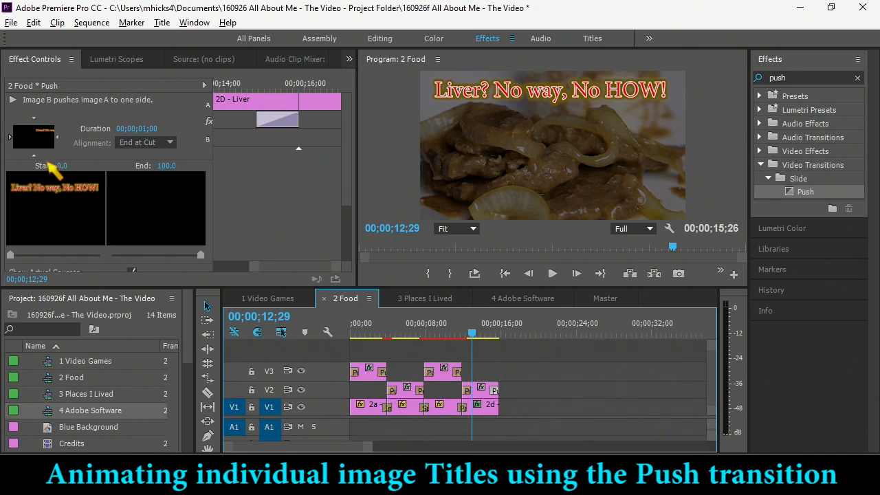
pyautogui.click(33, 156)
# - Play back the 2 Food sequence from the start to review the title transitions
pyautogui.moveTo(471, 333); pyautogui.dragTo(340, 330)
pyautogui.press('space')
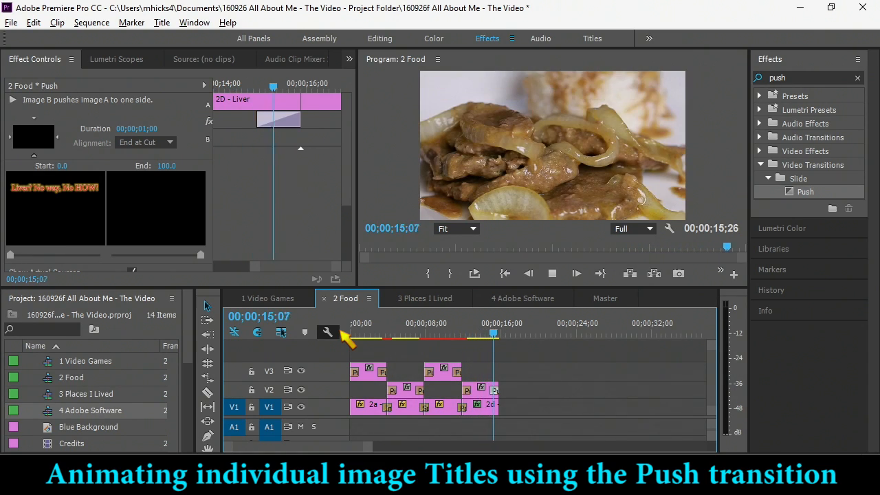
pyautogui.moveTo(500, 335); pyautogui.dragTo(404, 333)
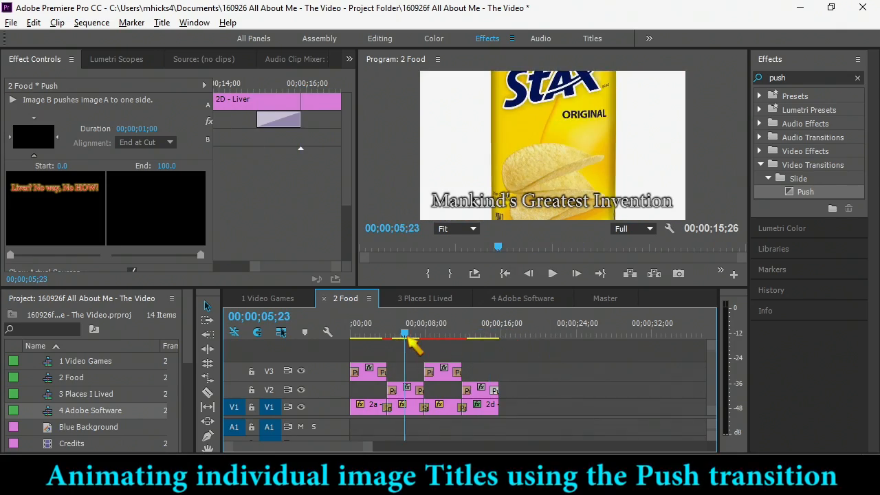